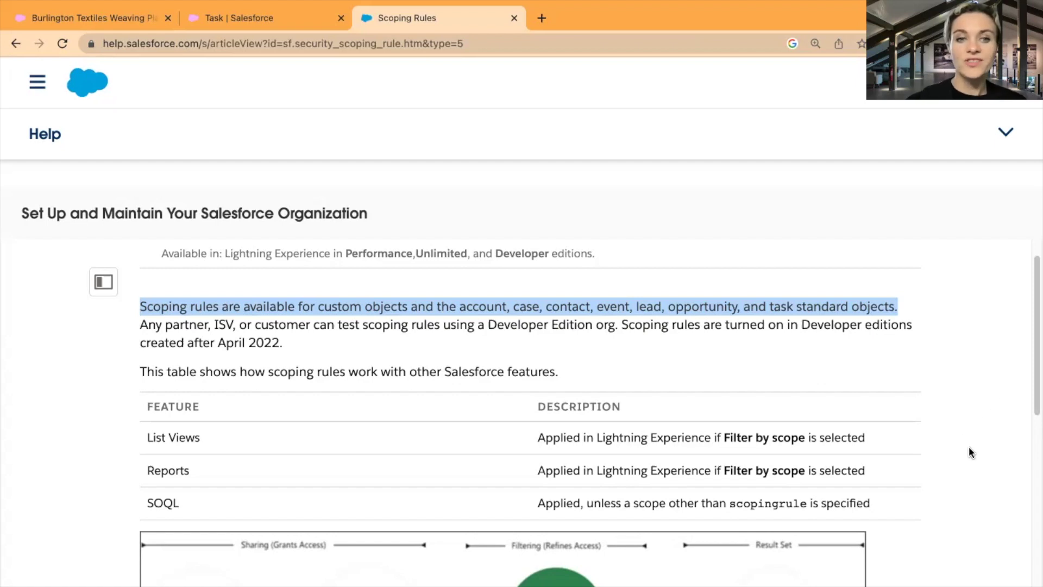
# Switch back to the 'Task | Salesforce' tab showing the blank Task scoping rule form.
pyautogui.scroll(-3, 969, 447)
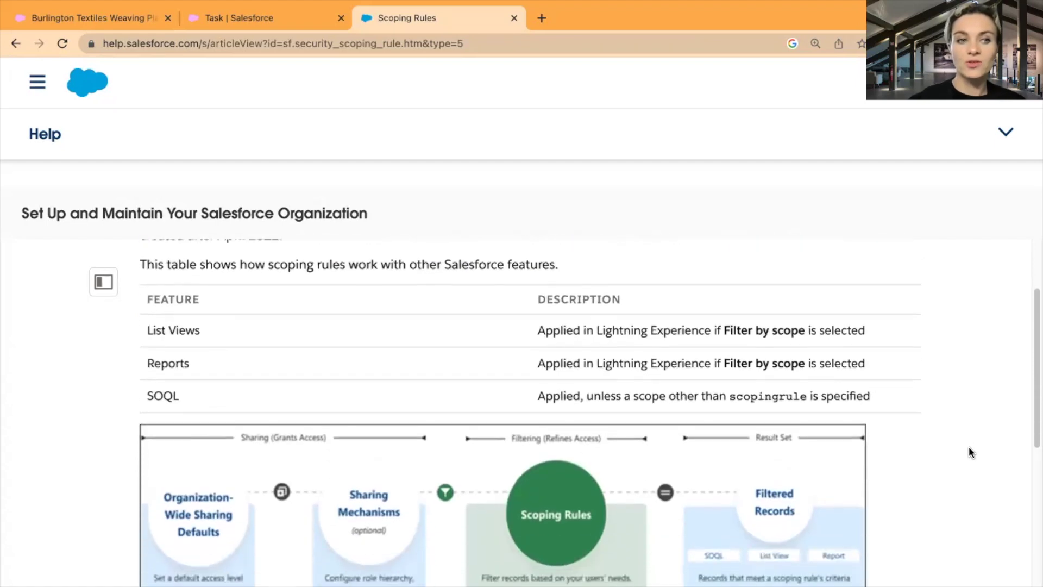
pyautogui.scroll(1, 970, 452)
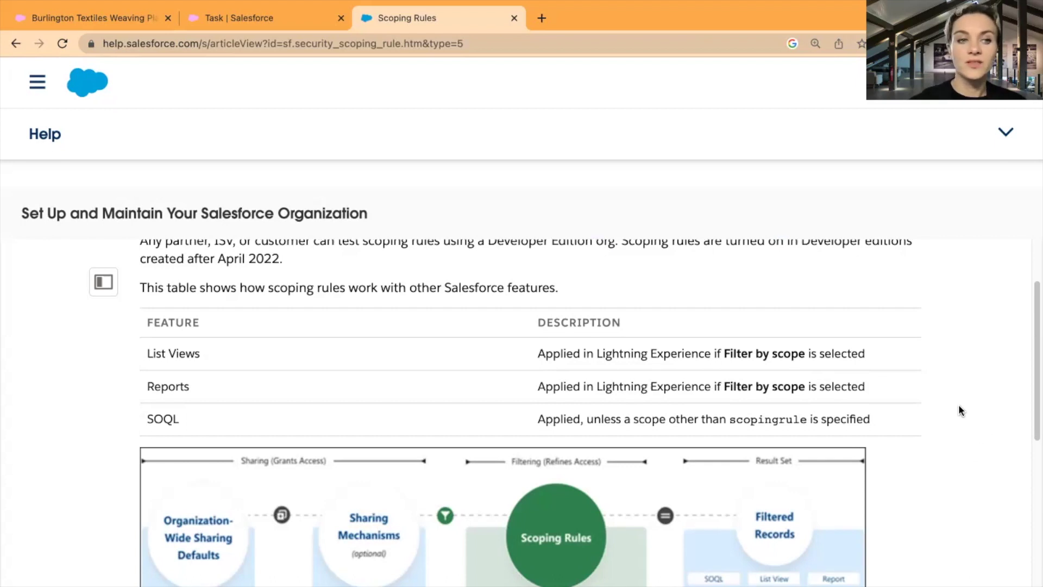
pyautogui.scroll(-1, 964, 407)
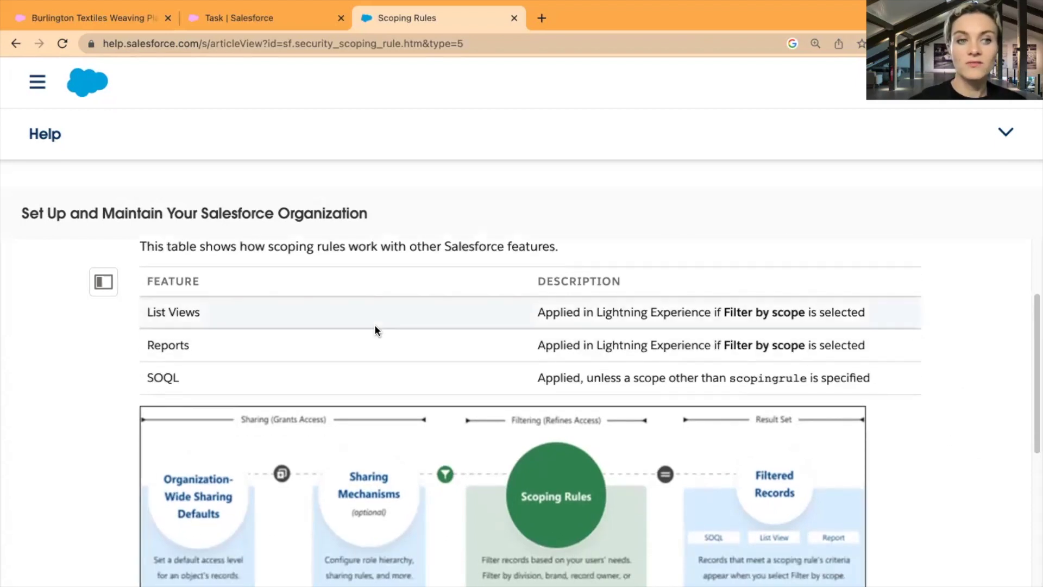
pyautogui.scroll(-3, 366, 431)
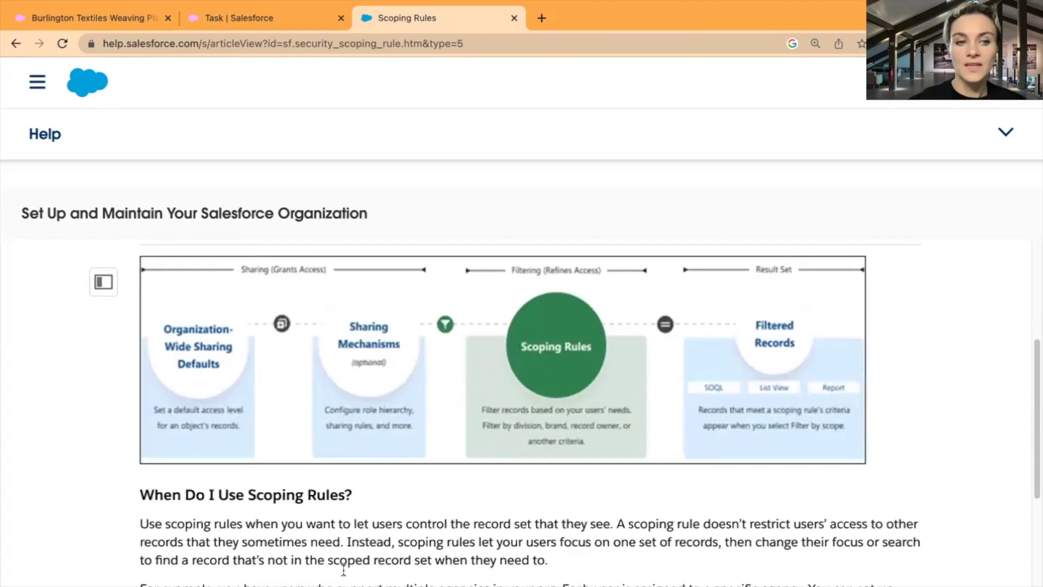
pyautogui.scroll(1, 791, 406)
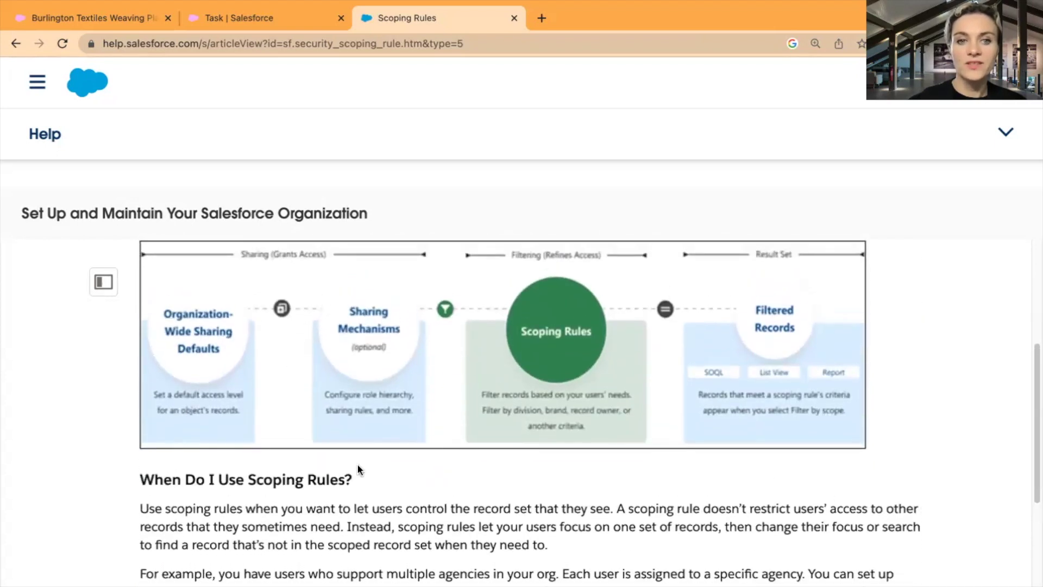
pyautogui.scroll(-2, 361, 464)
pyautogui.scroll(2, 361, 464)
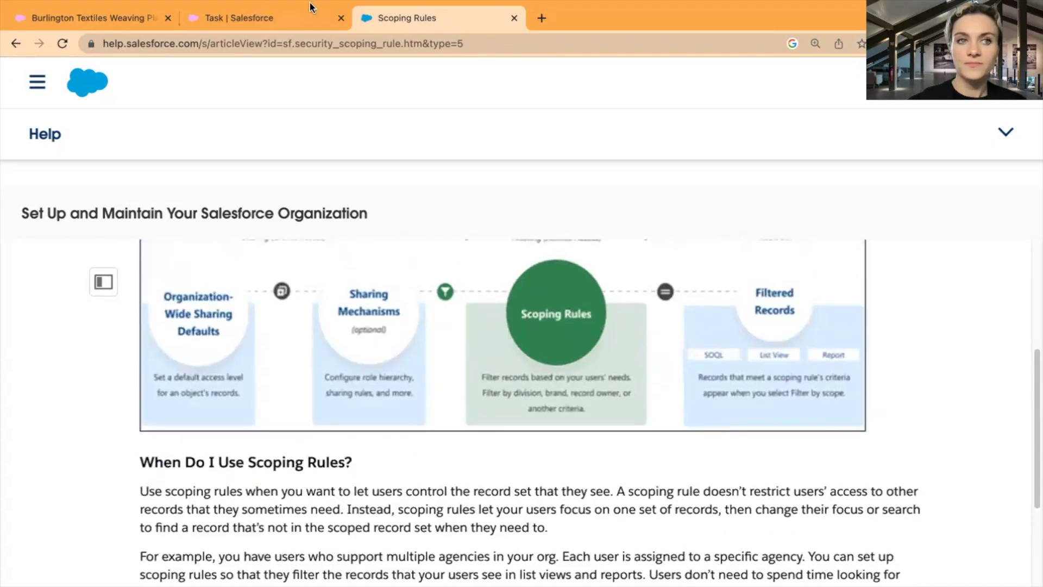
pyautogui.click(241, 18)
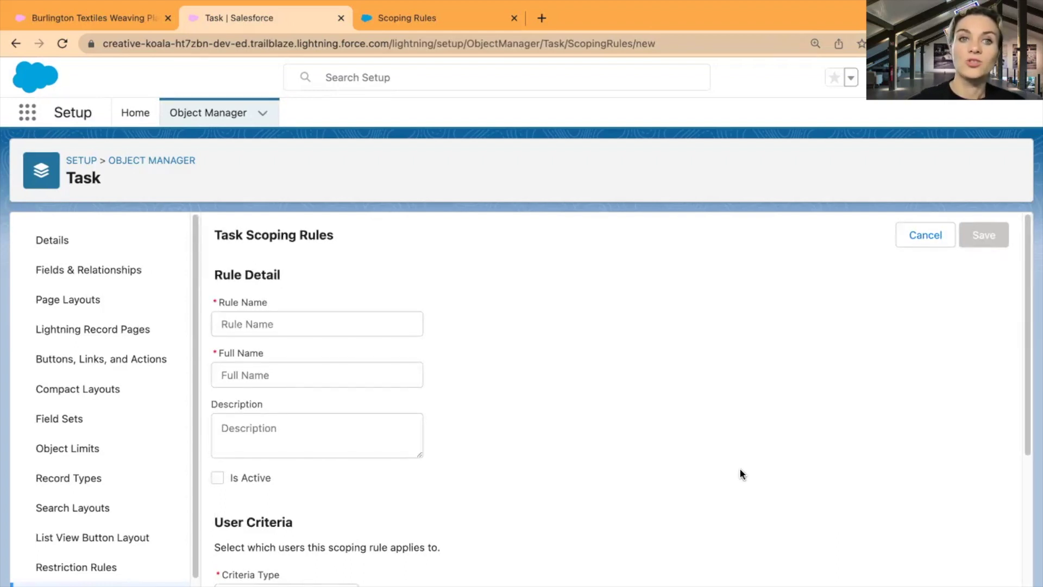
pyautogui.scroll(-2, 614, 432)
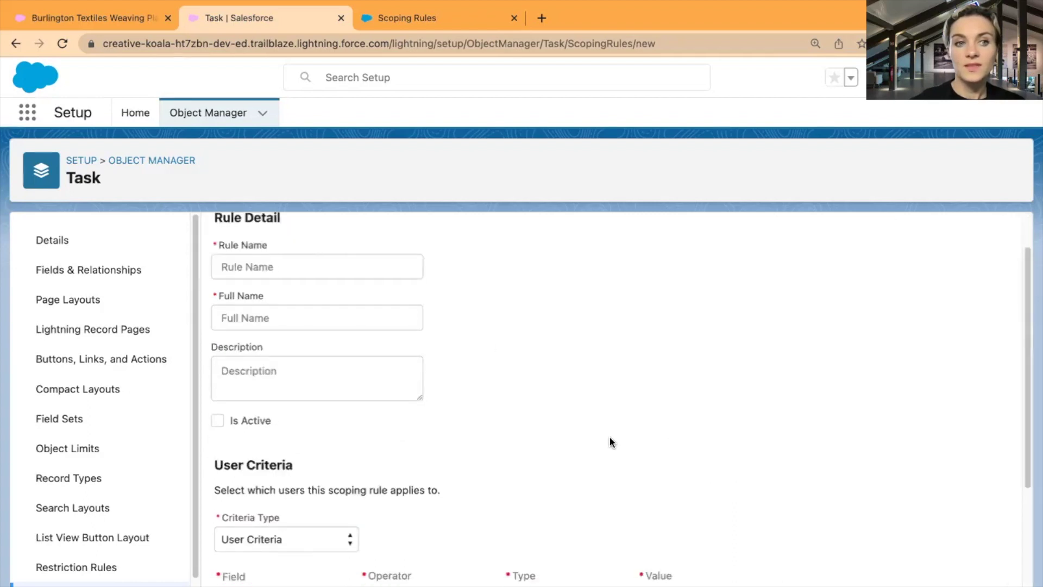
pyautogui.scroll(-5, 602, 364)
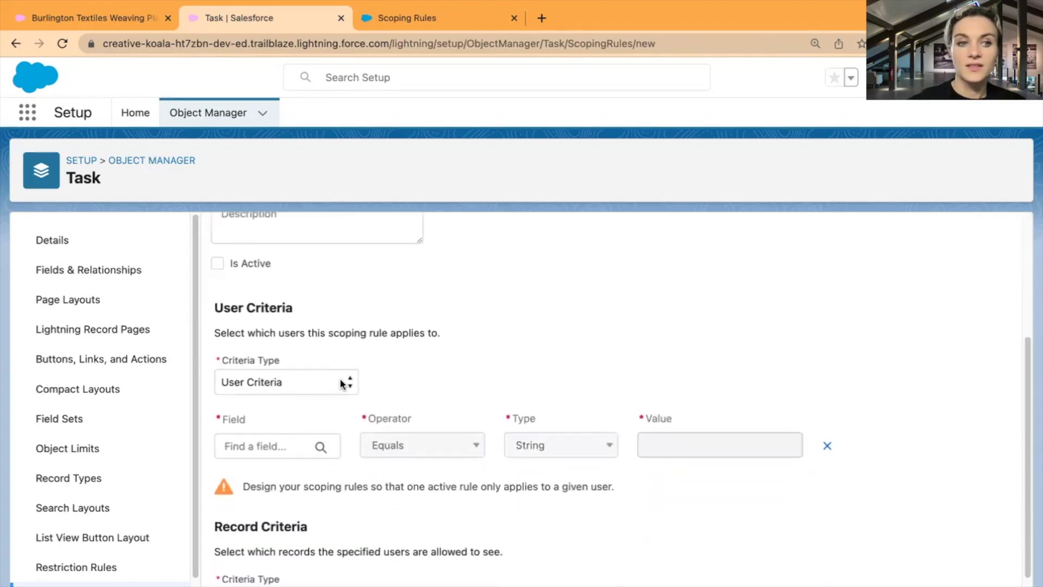
pyautogui.click(317, 384)
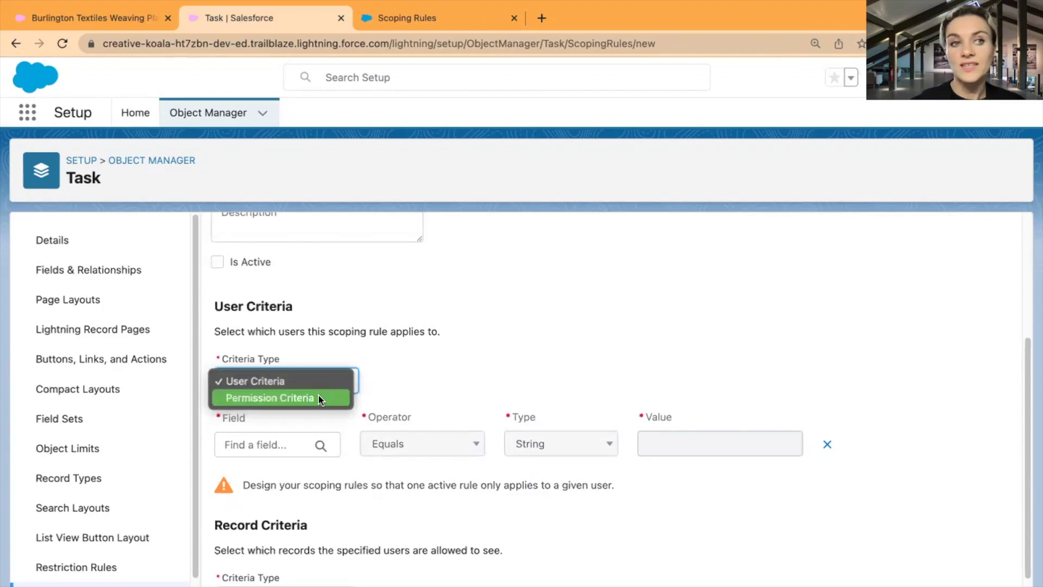
pyautogui.click(606, 366)
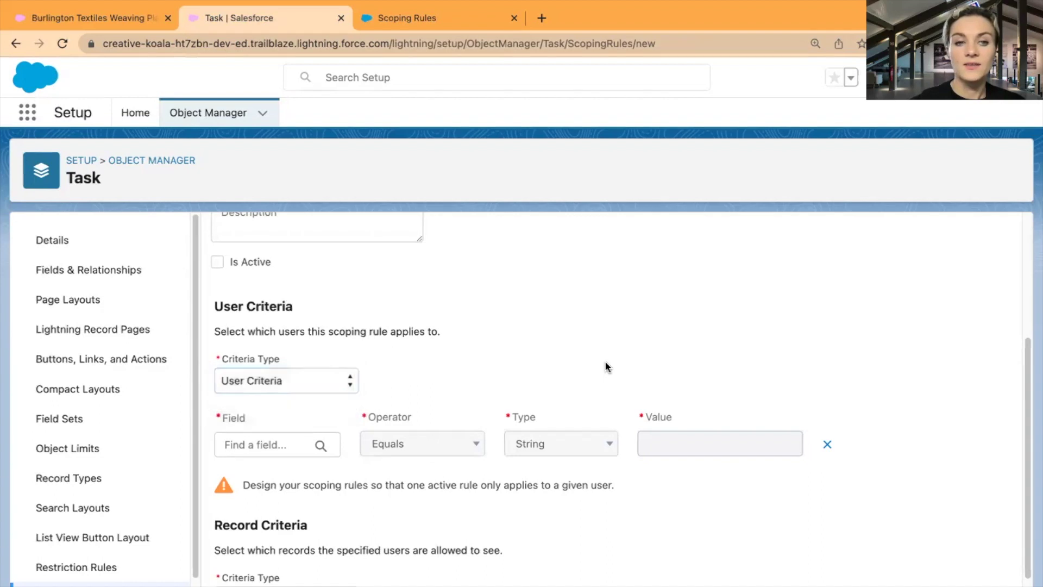
pyautogui.scroll(2, 606, 367)
pyautogui.scroll(-2, 607, 366)
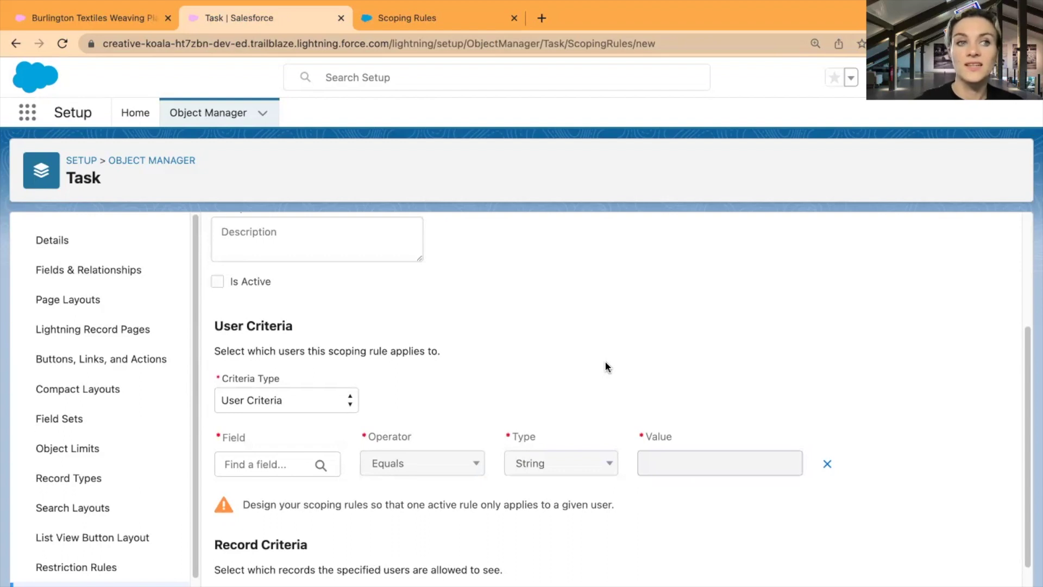
# Return to the Object Manager object list and filter it by 'case'.
pyautogui.click(194, 111)
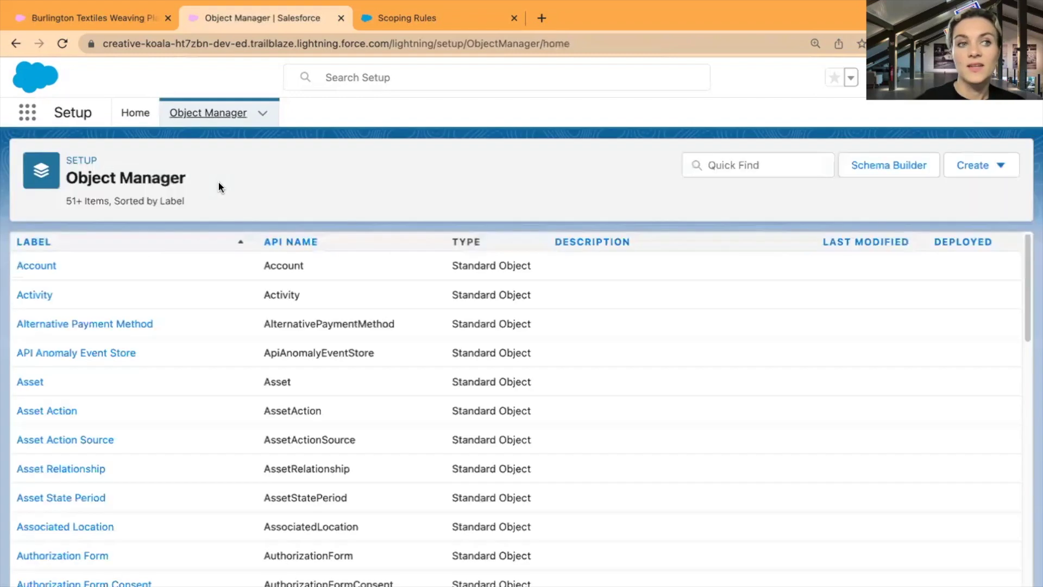
pyautogui.click(751, 165)
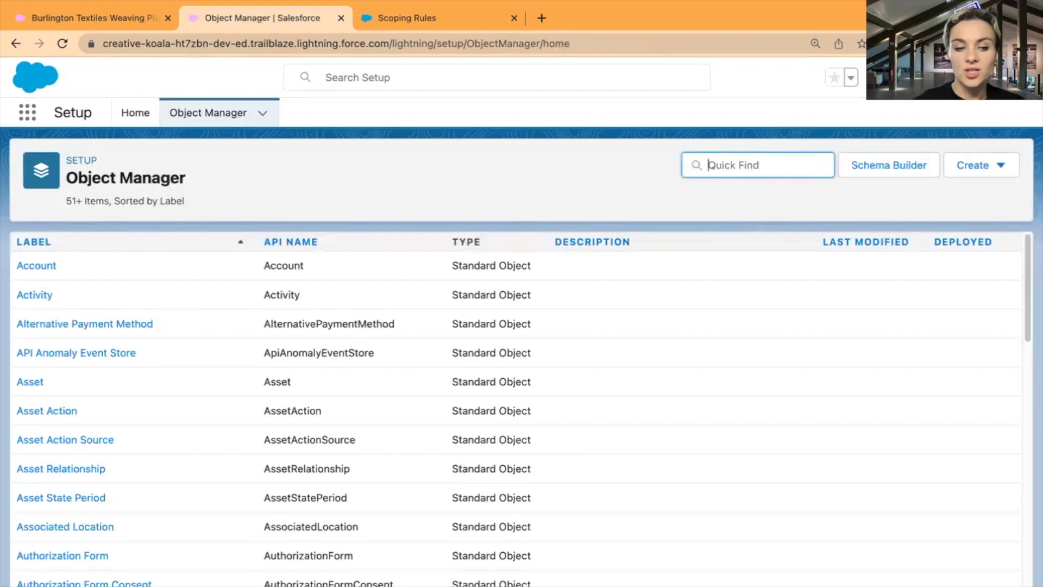
pyautogui.write('case')
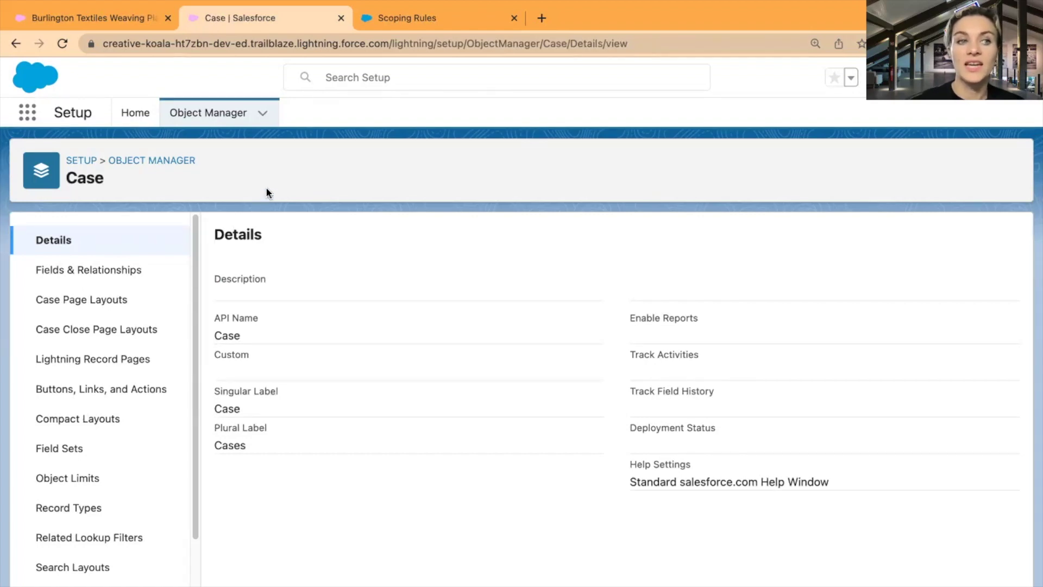
pyautogui.scroll(-5, 102, 450)
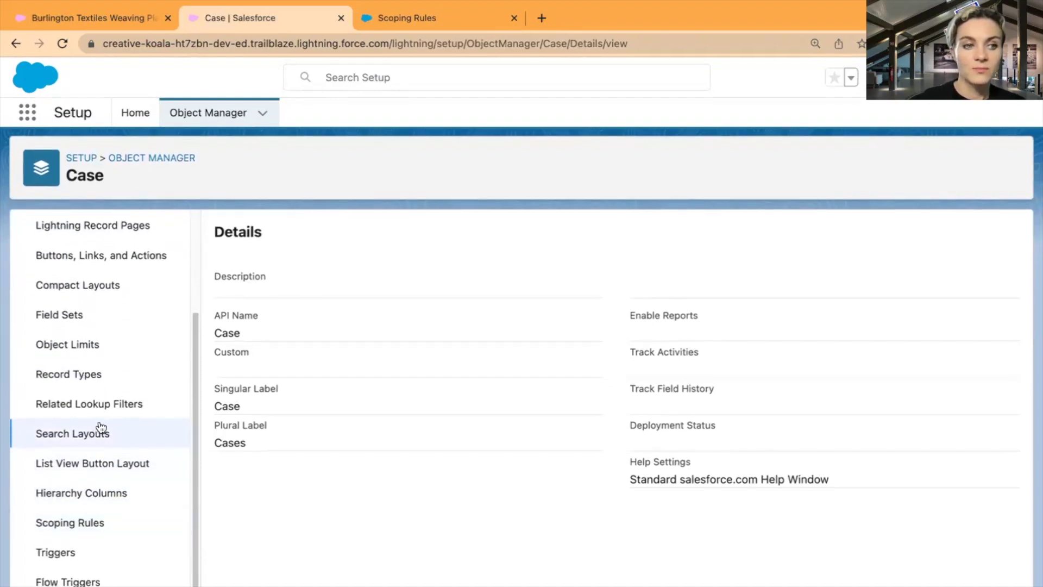
# From the Case object's Scoping Rules page, start a New Rule and review the blank form.
pyautogui.click(87, 527)
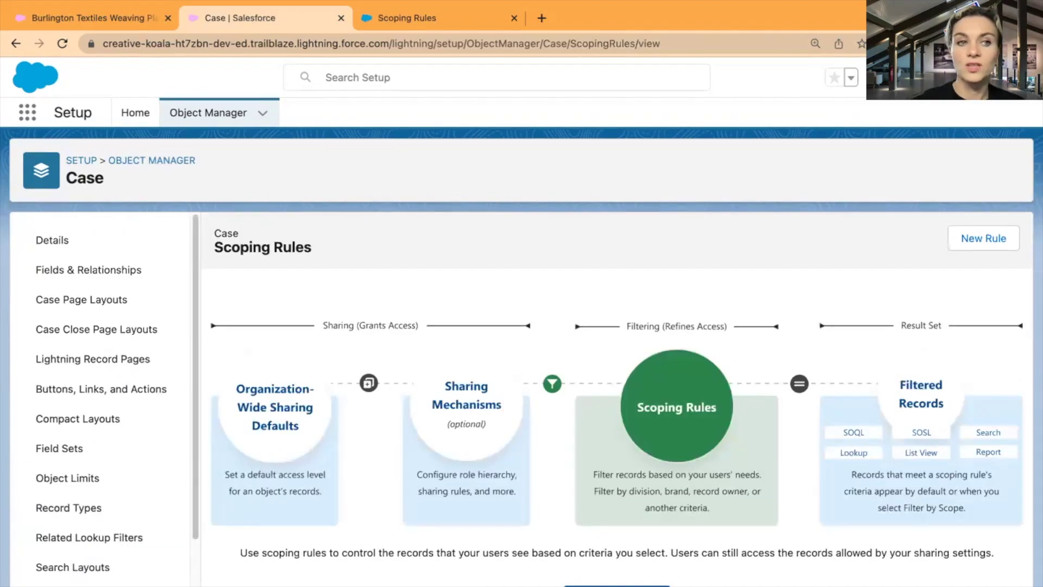
pyautogui.click(984, 238)
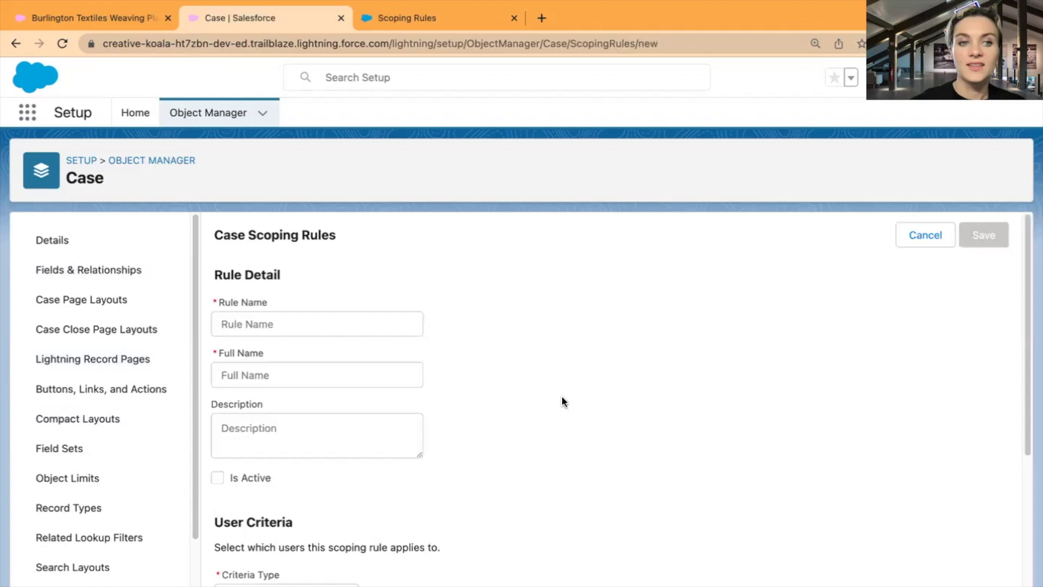
pyautogui.scroll(-3, 562, 402)
pyautogui.scroll(2, 561, 403)
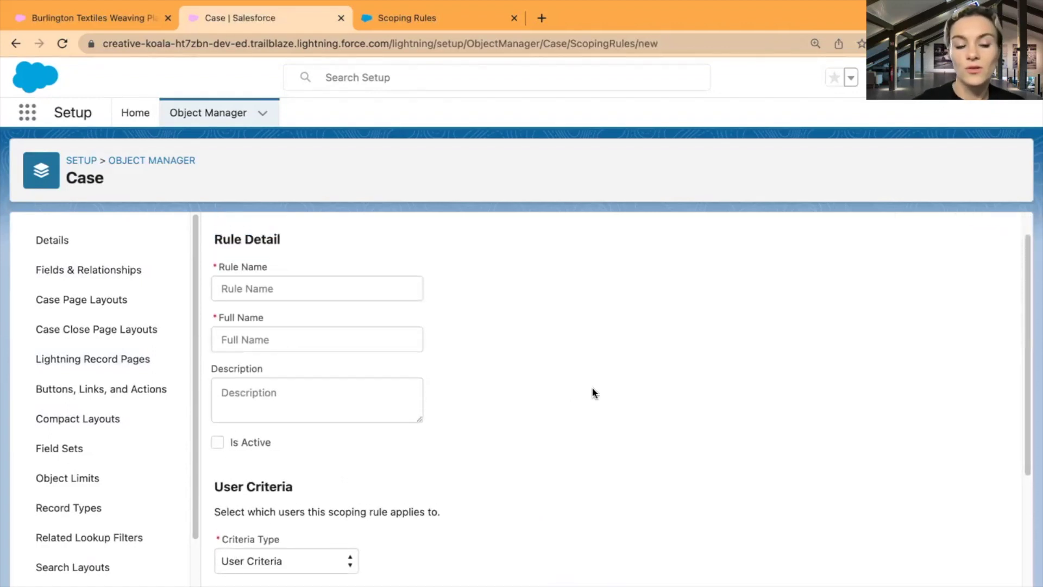
pyautogui.scroll(-3, 606, 386)
pyautogui.scroll(-2, 607, 385)
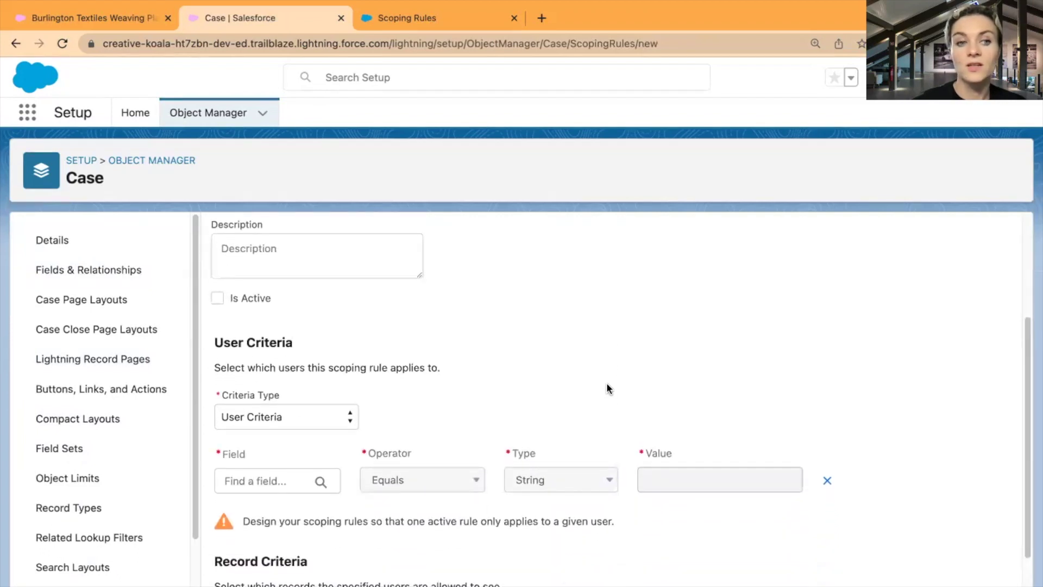
pyautogui.scroll(4, 592, 369)
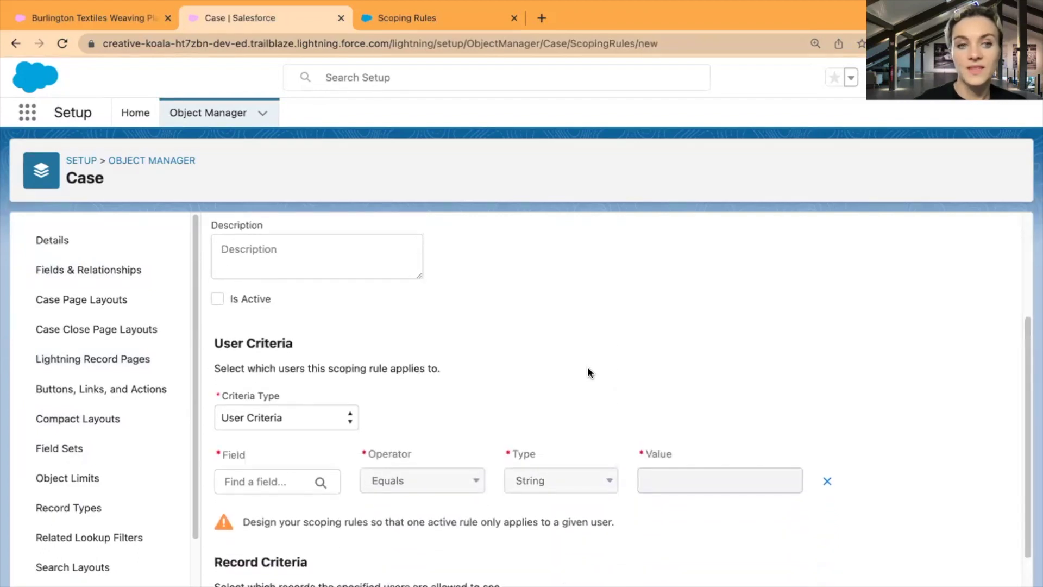
pyautogui.scroll(-4, 587, 358)
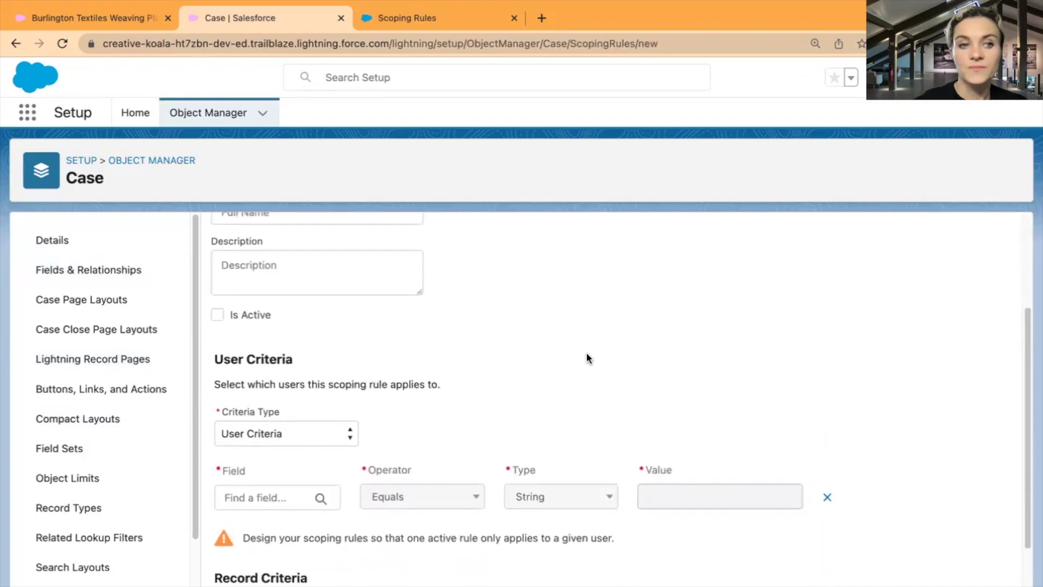
pyautogui.scroll(5, 608, 391)
pyautogui.scroll(2, 608, 391)
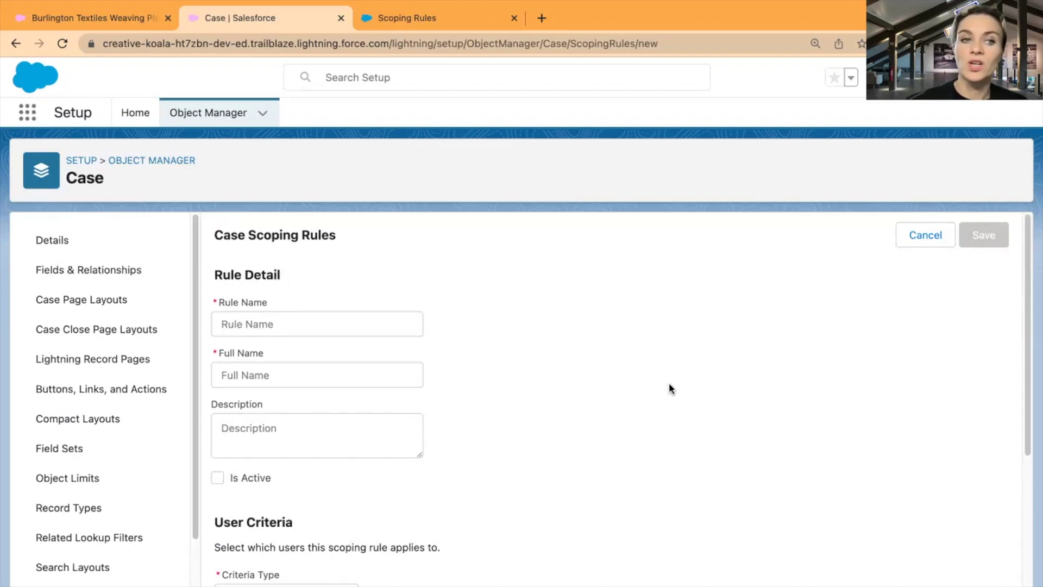
pyautogui.scroll(-1, 629, 391)
# Name the rule 'Support users view' (Full Name Support_users_view) and tick Is Active.
pyautogui.scroll(1, 628, 387)
pyautogui.click(314, 320)
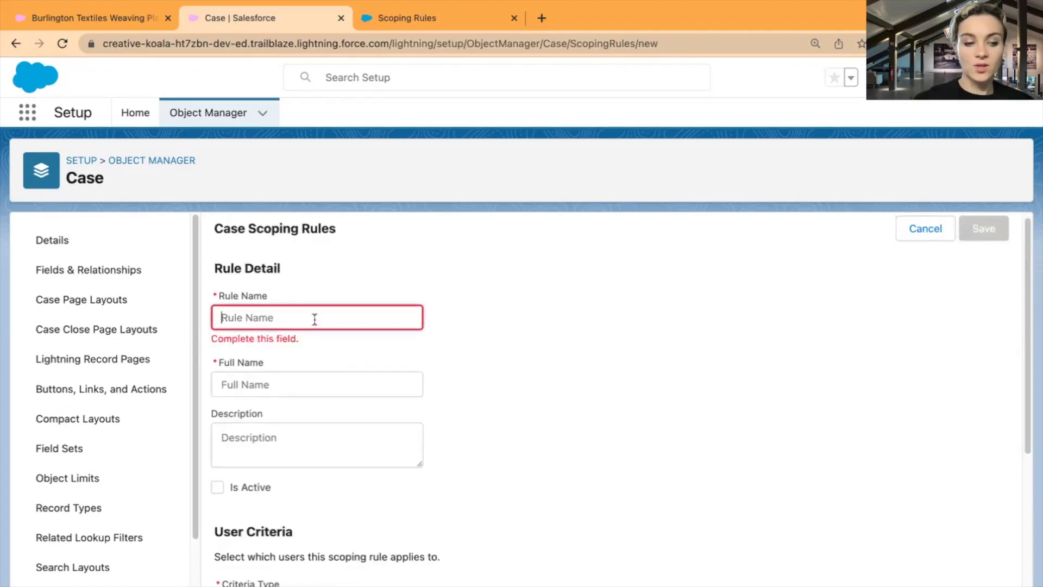
pyautogui.write('Su')
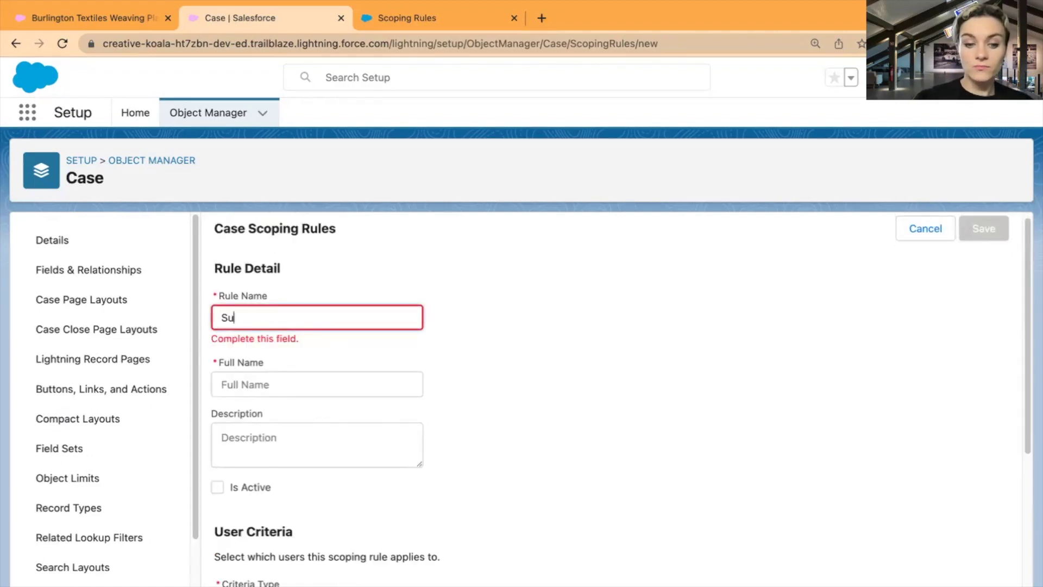
pyautogui.write('pport us')
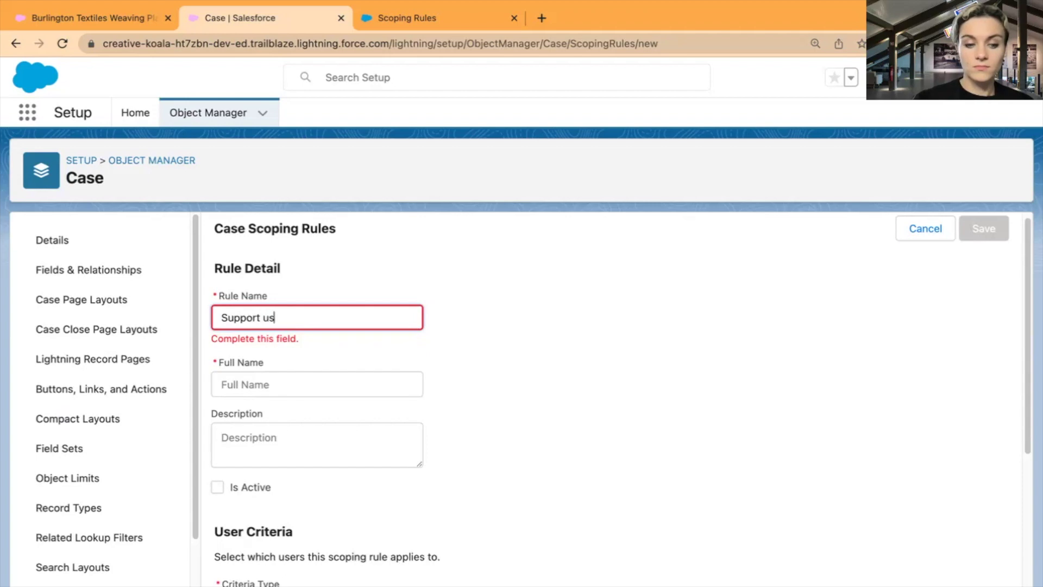
pyautogui.write('ers view')
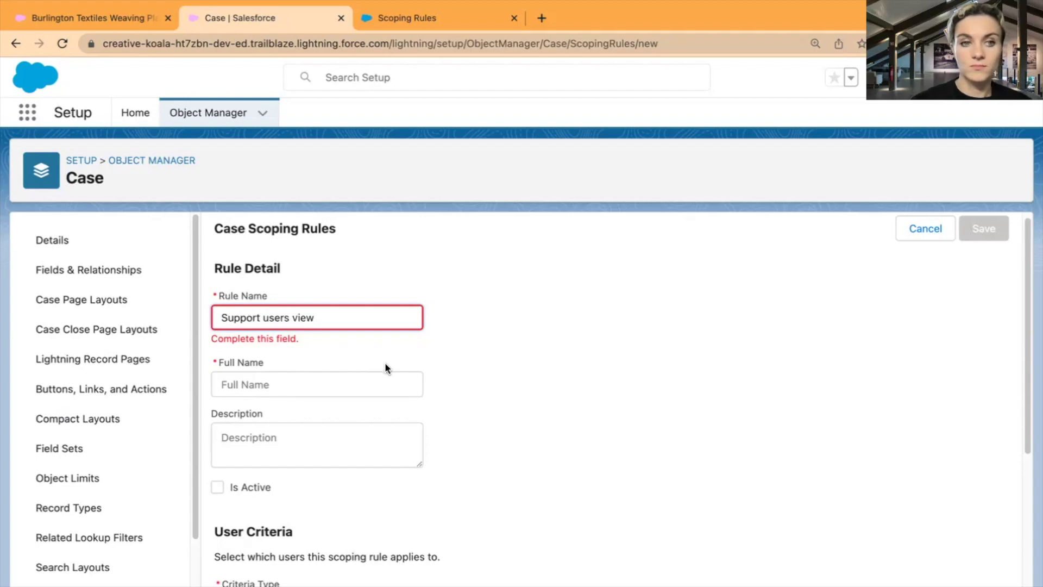
pyautogui.click(532, 448)
pyautogui.scroll(-2, 539, 441)
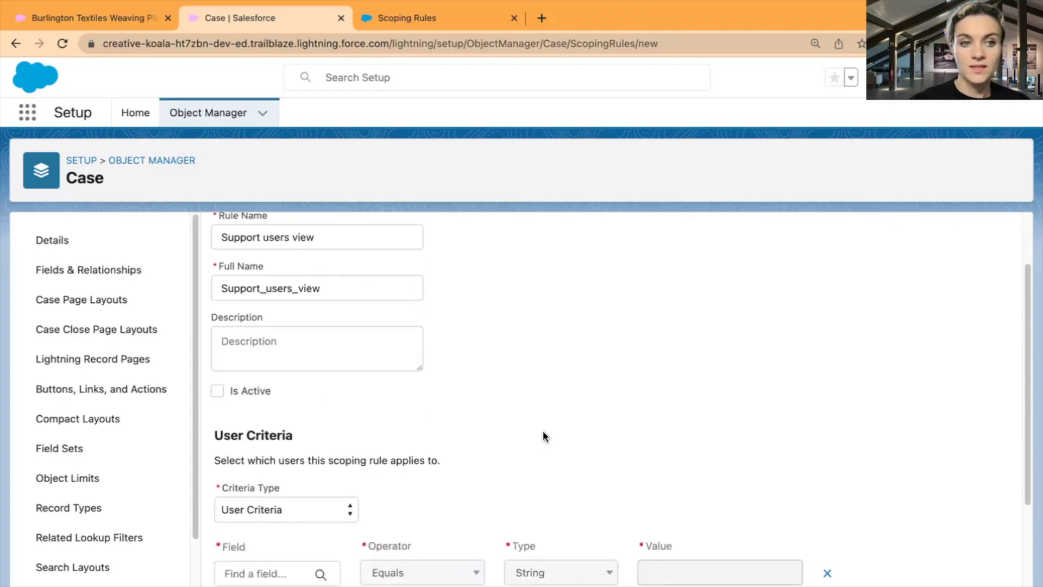
pyautogui.click(246, 386)
pyautogui.scroll(-3, 632, 414)
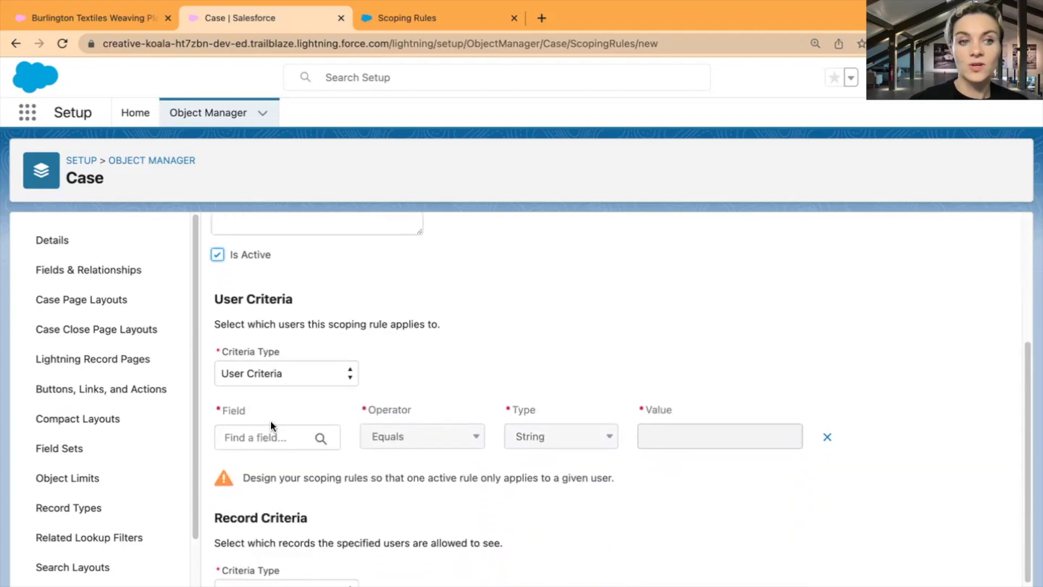
# Search user fields for 'profil', back out without Profile ID, and keep the User Criteria type.
pyautogui.click(271, 438)
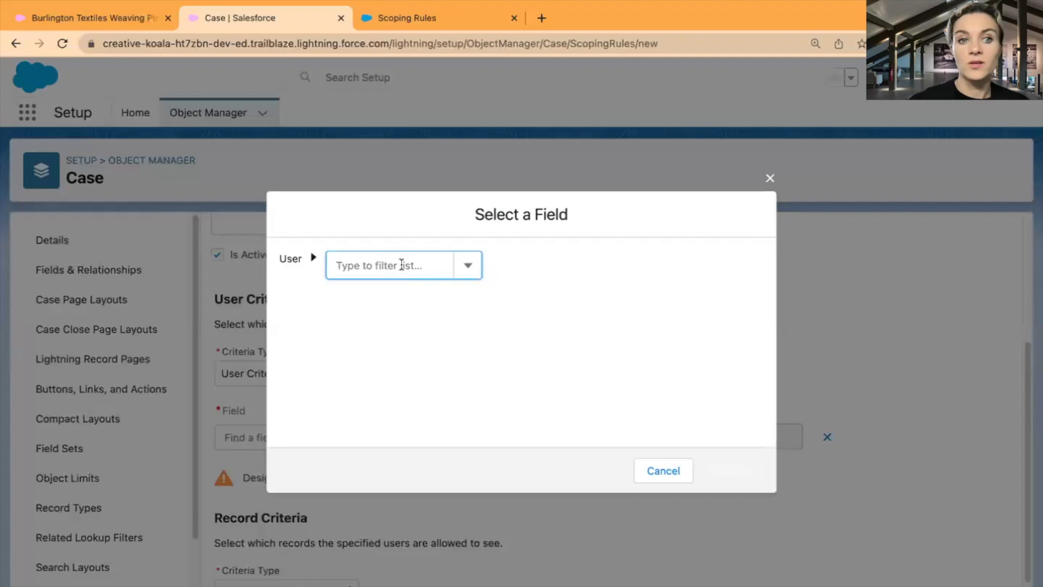
pyautogui.write('profil')
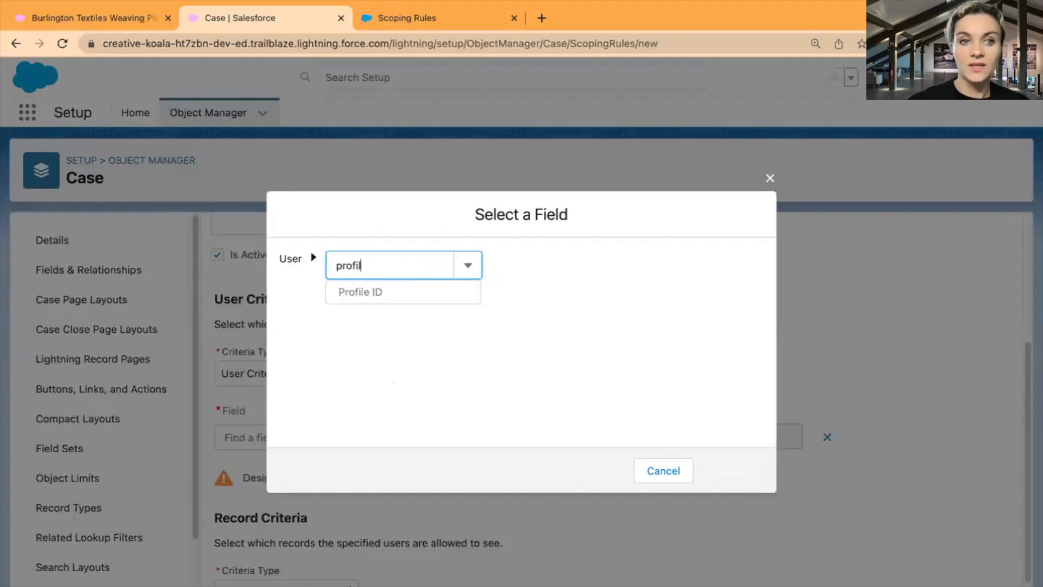
pyautogui.click(396, 296)
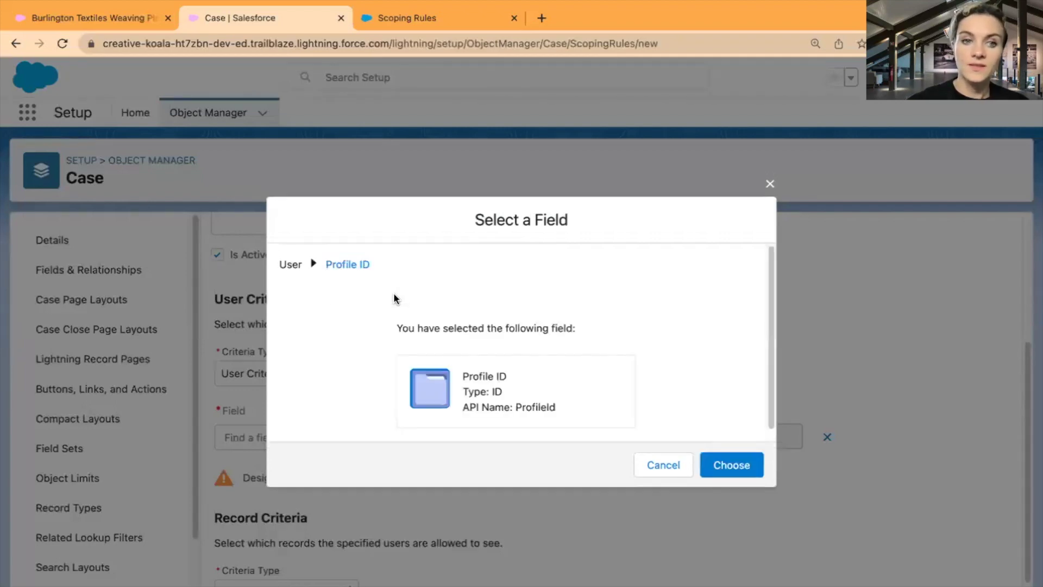
pyautogui.click(657, 466)
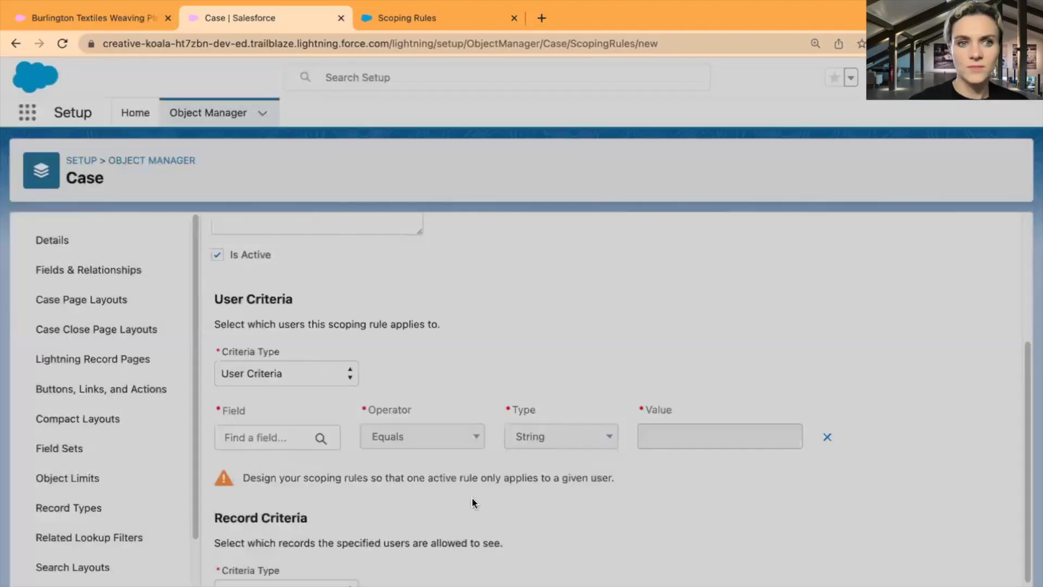
pyautogui.click(292, 381)
pyautogui.click(481, 379)
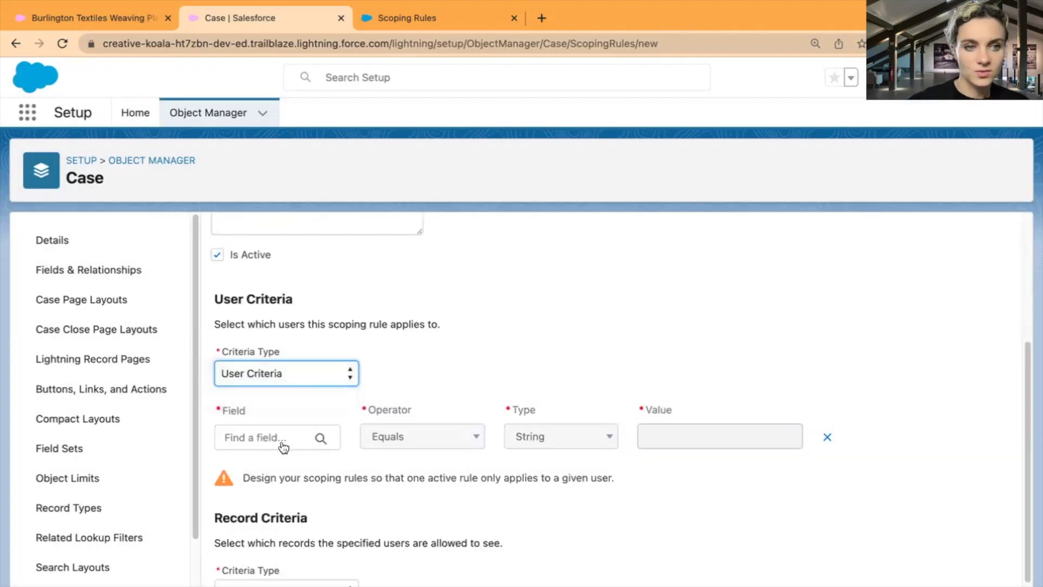
# Choose Department from the full user field list, making the criterion $User.Department.
pyautogui.click(282, 439)
pyautogui.click(468, 269)
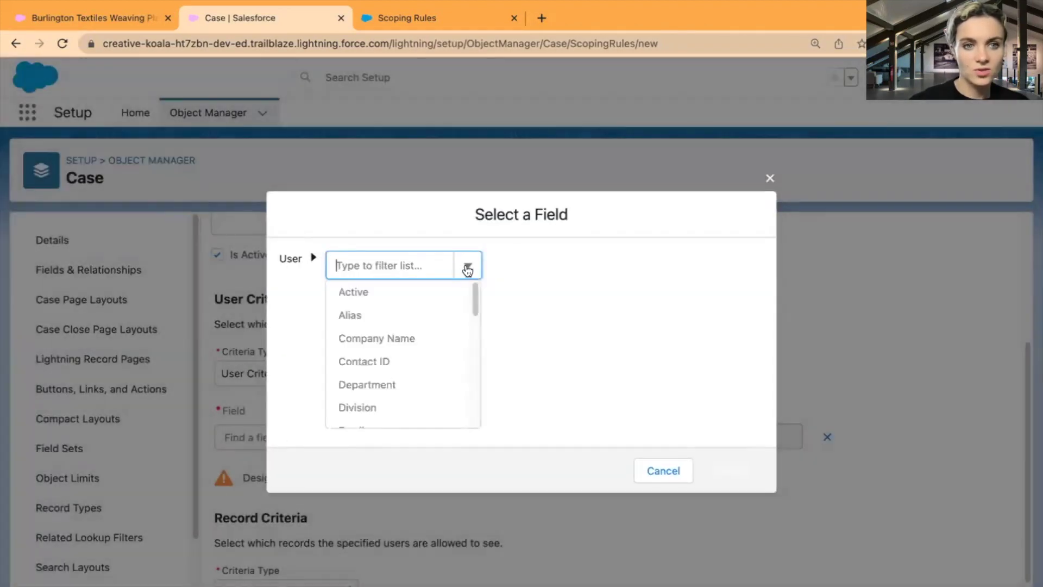
pyautogui.scroll(-10, 419, 359)
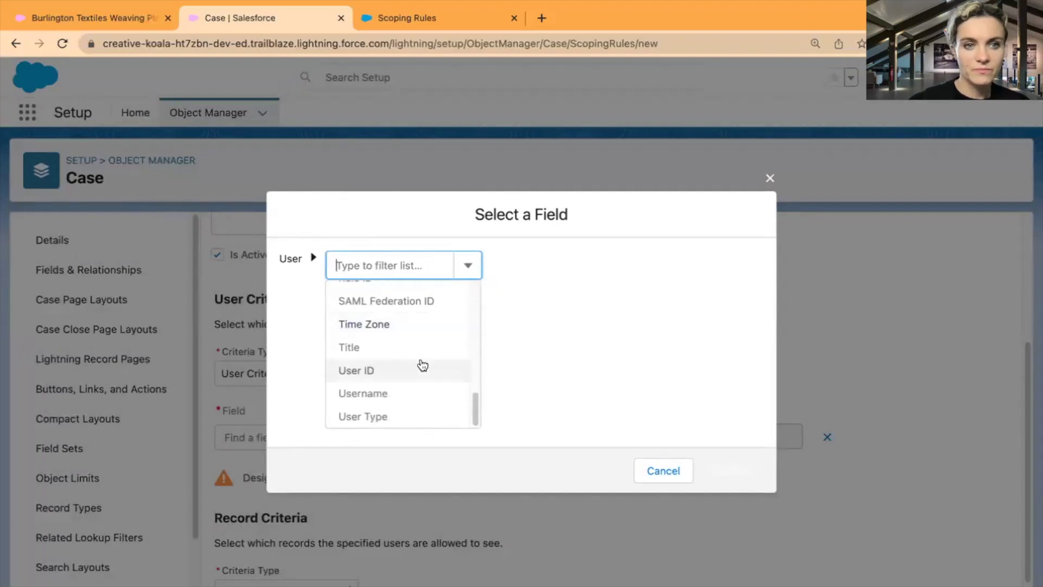
pyautogui.scroll(5, 423, 364)
pyautogui.scroll(-5, 423, 366)
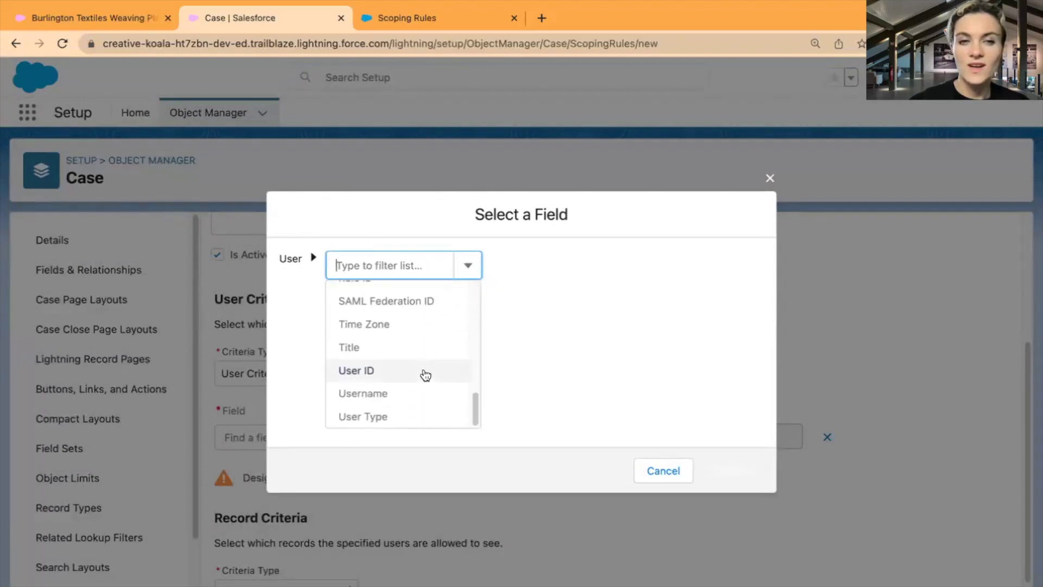
pyautogui.scroll(3, 427, 413)
pyautogui.click(426, 411)
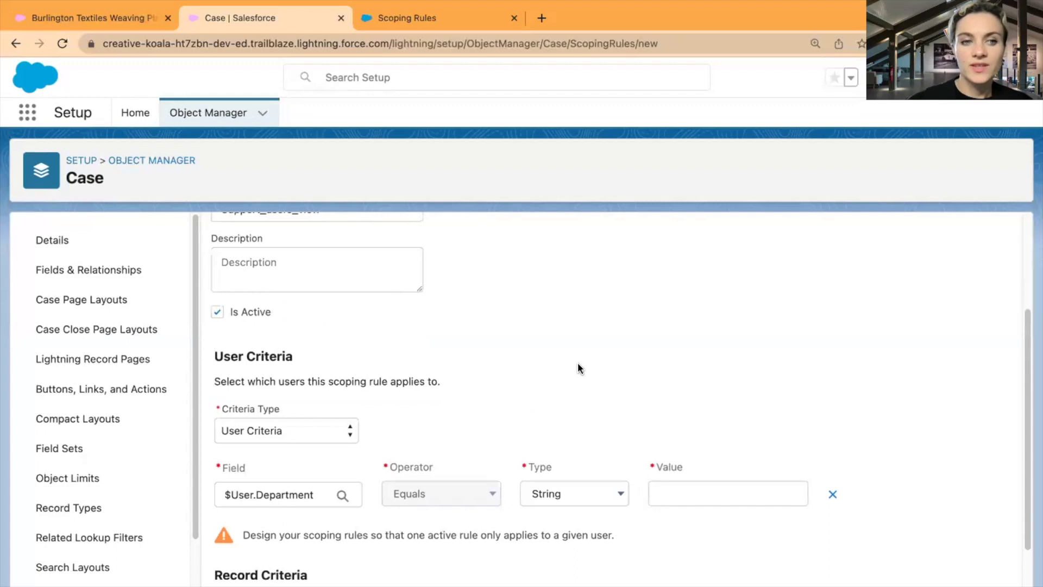
# Enter 'Support' as the value for the $User.Department Equals criterion.
pyautogui.scroll(-3, 580, 364)
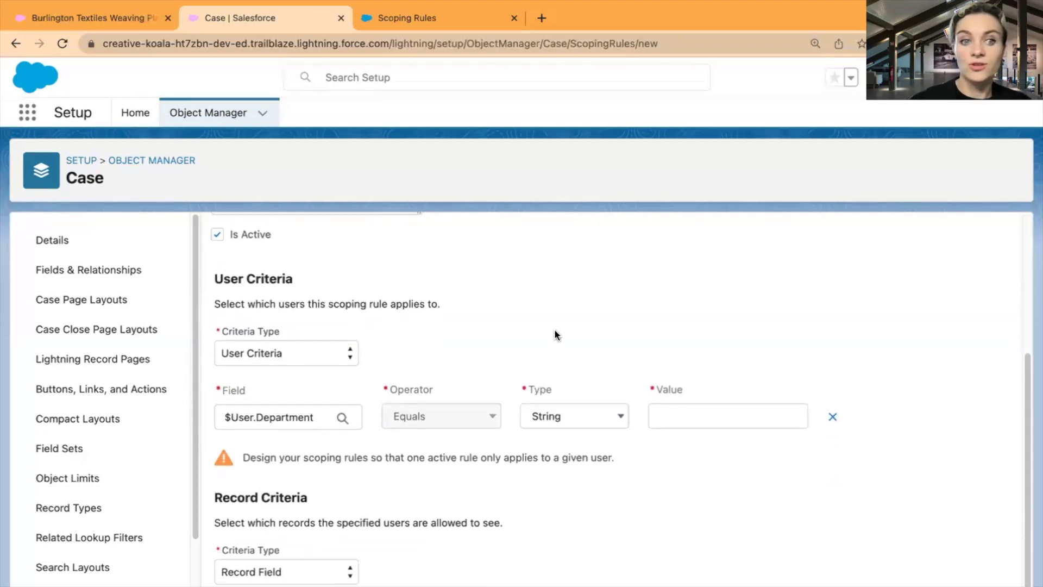
pyautogui.click(672, 417)
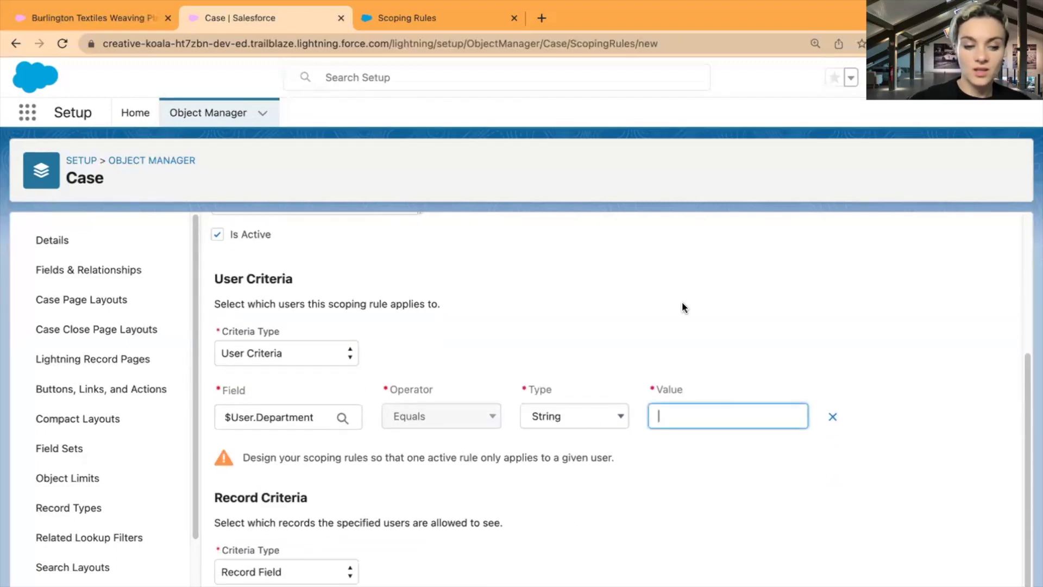
pyautogui.write('Support')
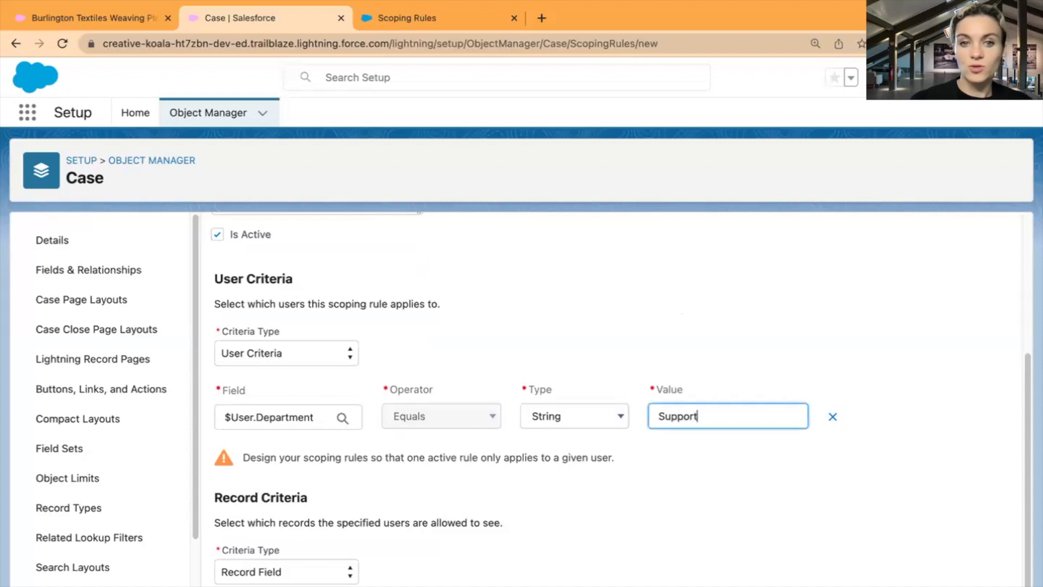
pyautogui.click(776, 337)
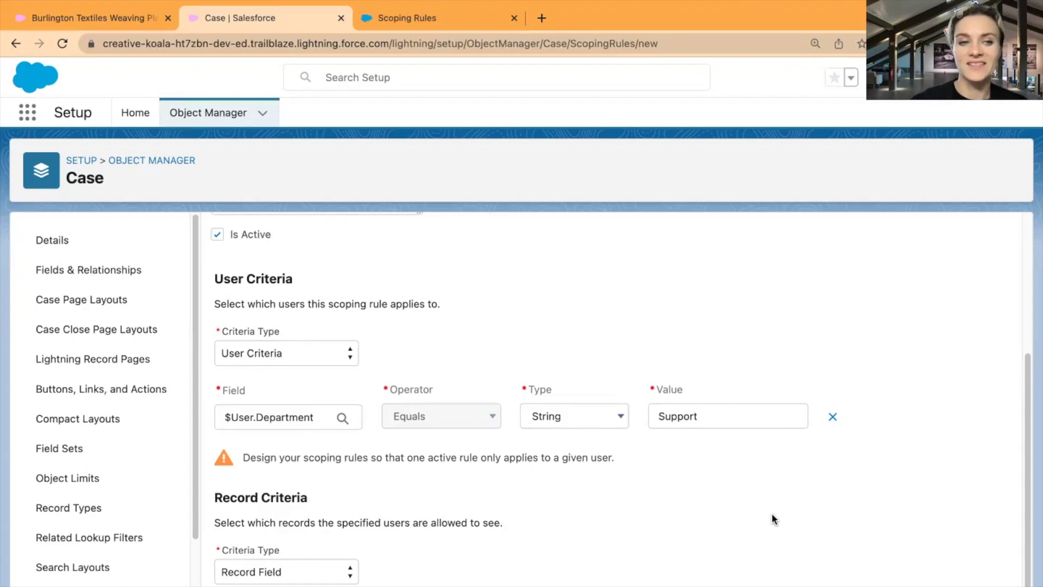
pyautogui.scroll(-1, 777, 503)
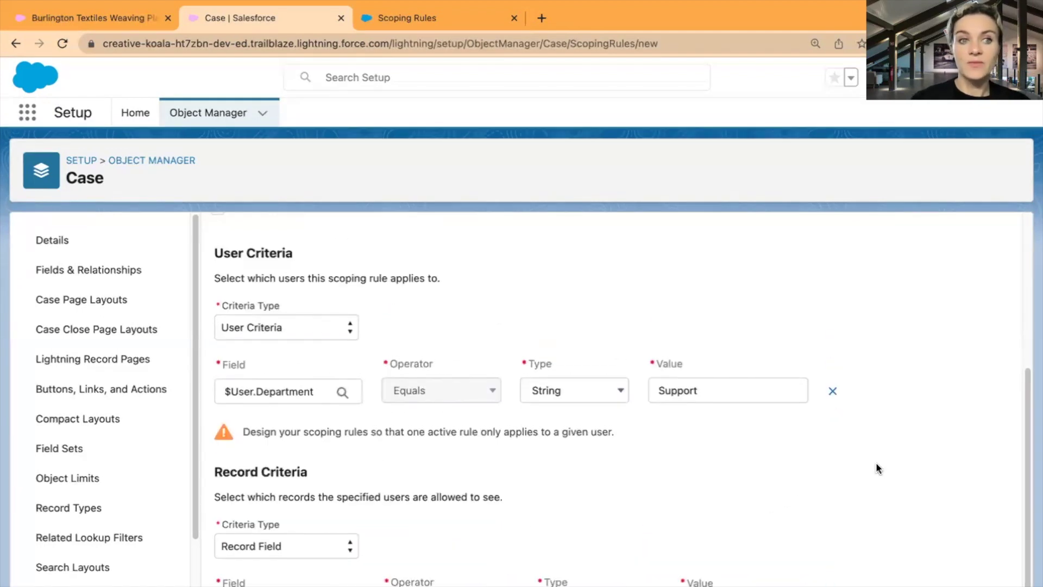
pyautogui.scroll(-2, 879, 468)
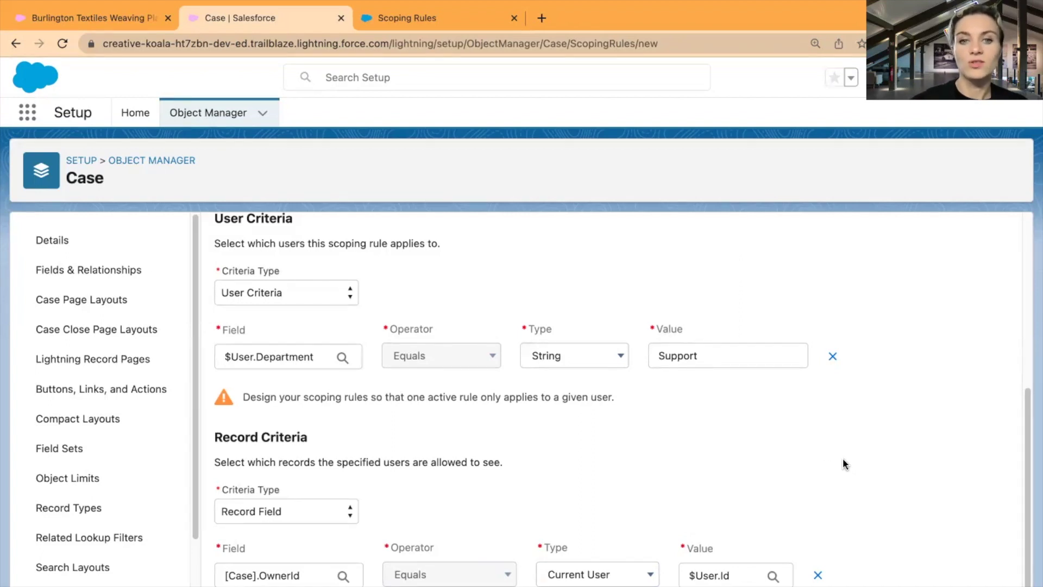
pyautogui.scroll(-1, 843, 459)
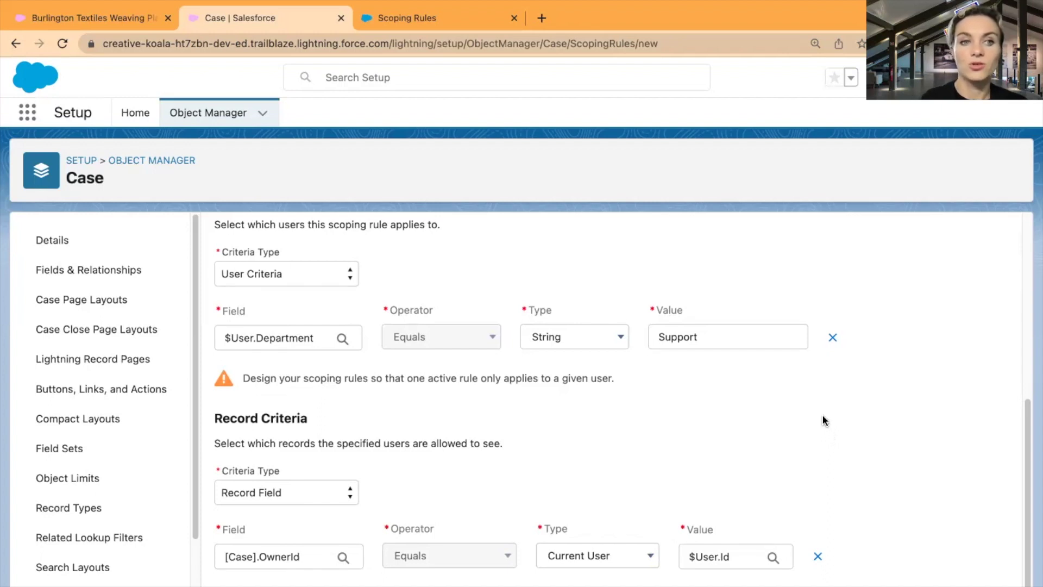
pyautogui.click(316, 278)
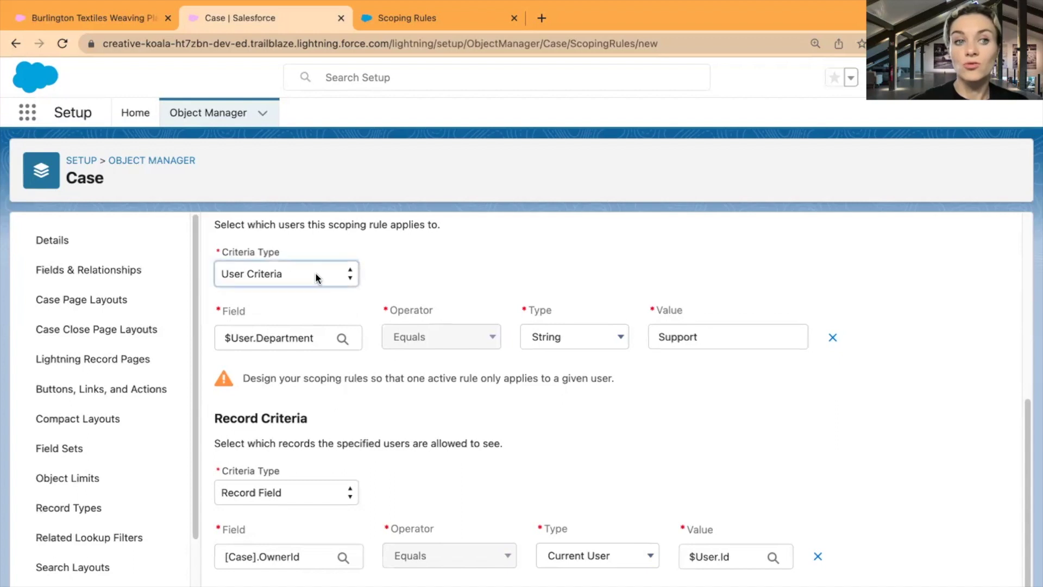
pyautogui.click(394, 268)
pyautogui.click(396, 275)
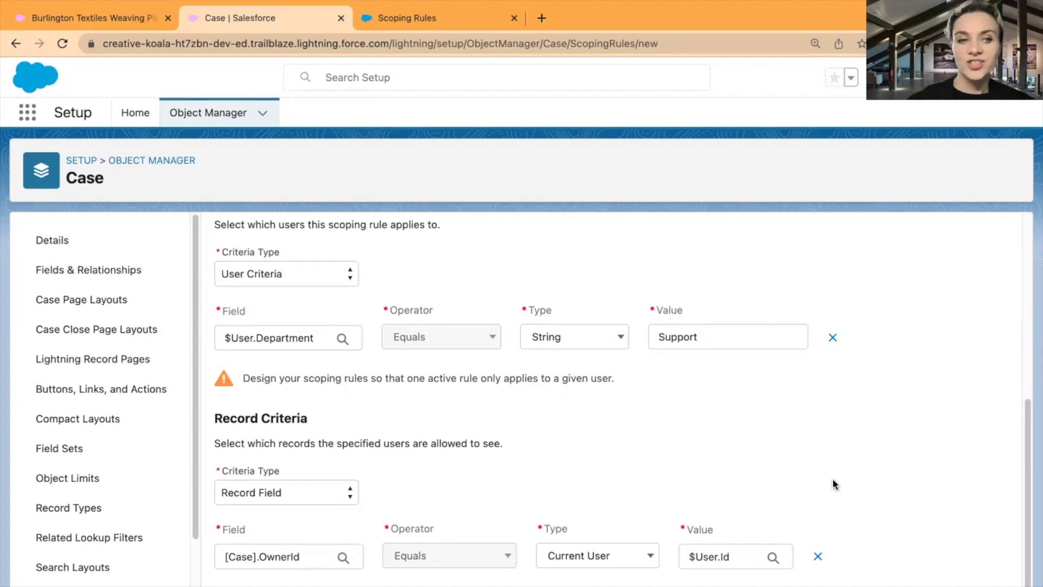